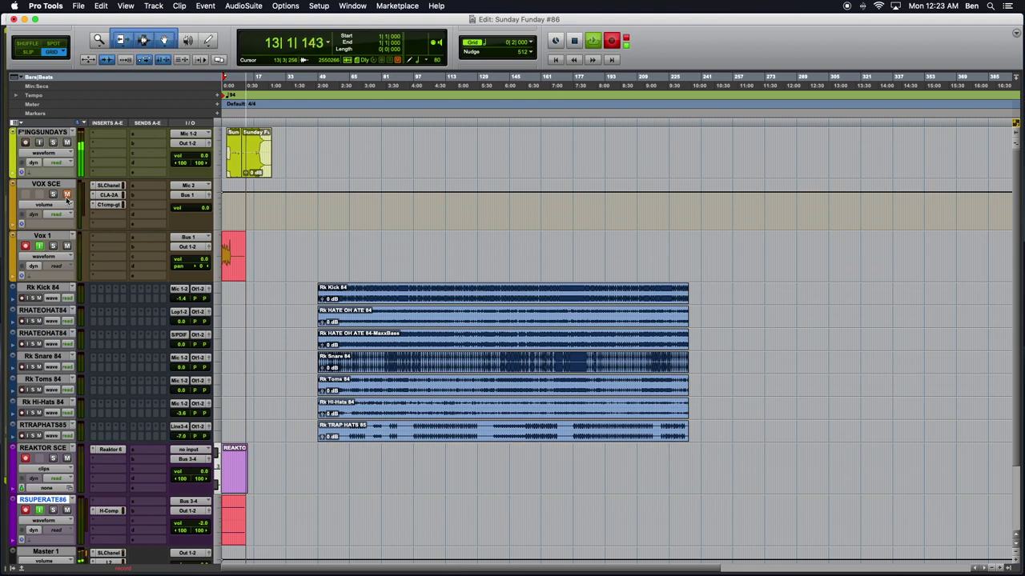
# Select all seven drum clips, from Rk Kick 84 through Rk TRAP HATS 85, and move them together to start at bar 129.
pyautogui.click(401, 298)
pyautogui.keyDown('shift'); pyautogui.click(403, 320); pyautogui.keyUp('shift')
pyautogui.keyDown('shift'); pyautogui.click(403, 343); pyautogui.keyUp('shift')
pyautogui.keyDown('shift'); pyautogui.click(403, 368); pyautogui.keyUp('shift')
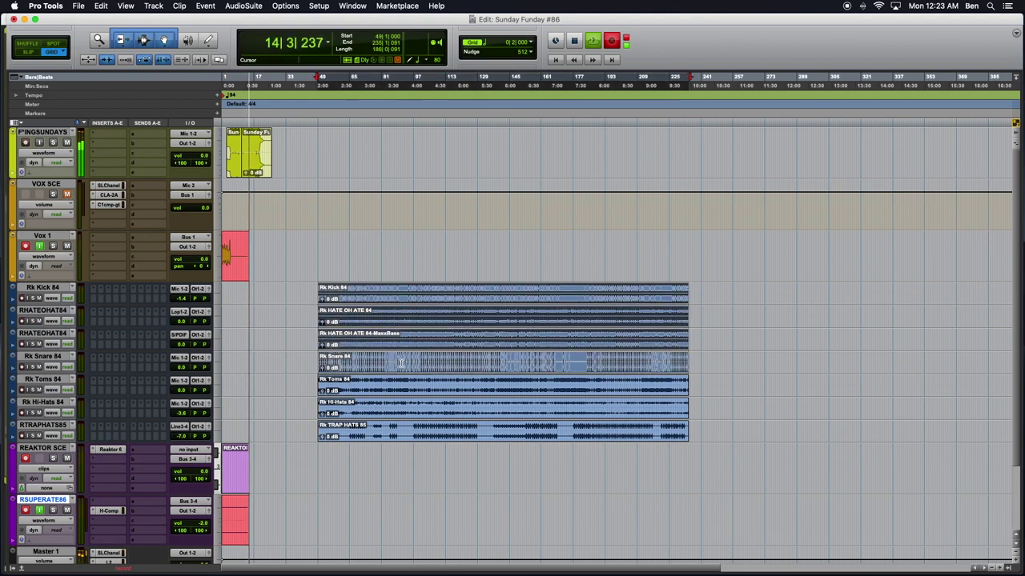
pyautogui.keyDown('shift'); pyautogui.click(403, 390); pyautogui.keyUp('shift')
pyautogui.keyDown('shift'); pyautogui.click(398, 408); pyautogui.keyUp('shift')
pyautogui.keyDown('shift'); pyautogui.click(392, 431); pyautogui.keyUp('shift')
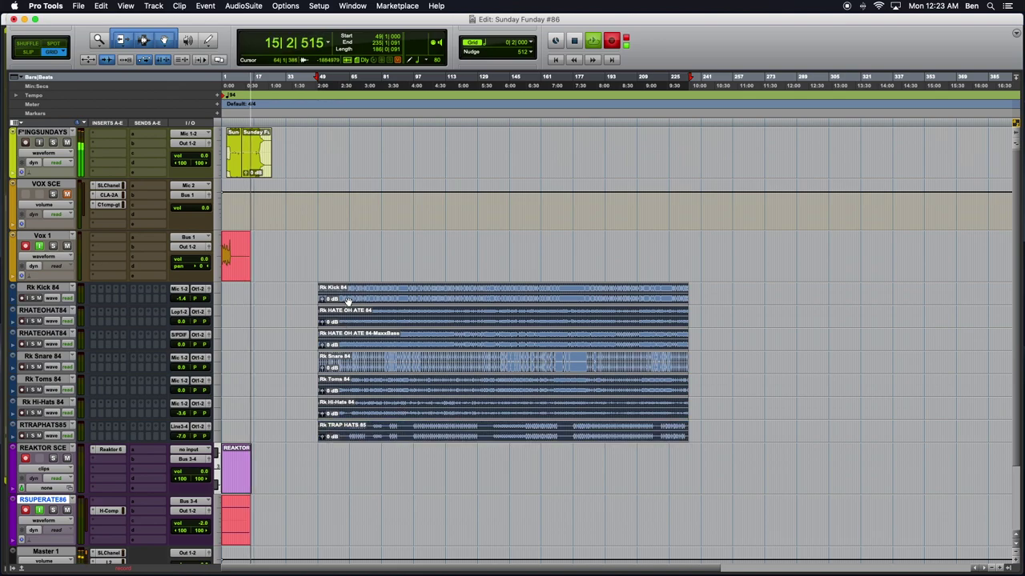
pyautogui.moveTo(345, 301); pyautogui.dragTo(505, 288)
# Inspect the full track list and the new start position of the drum clips around bar 129.
pyautogui.scroll(-3, 510, 331)
pyautogui.scroll(-1, 511, 331)
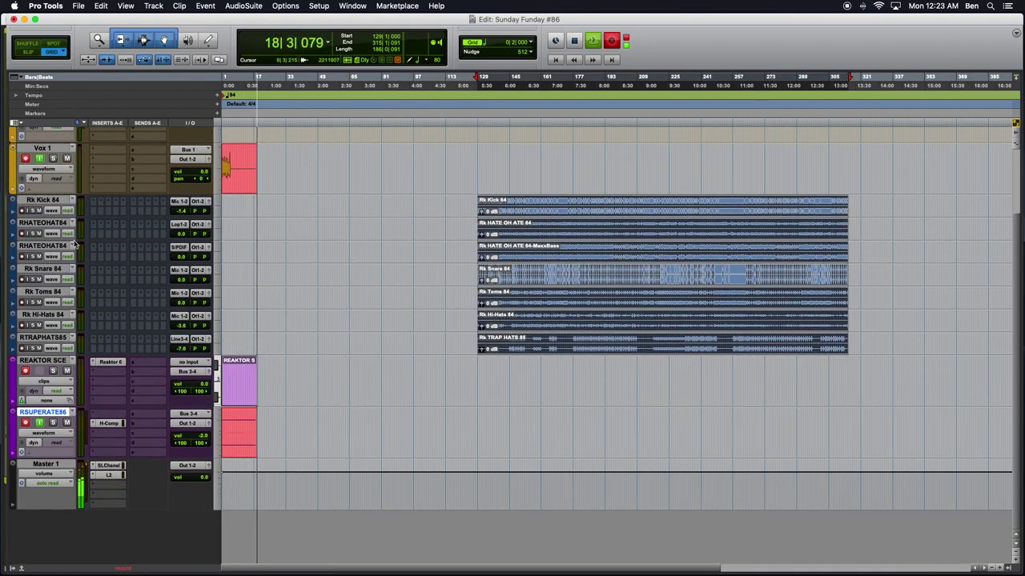
pyautogui.scroll(3, 76, 209)
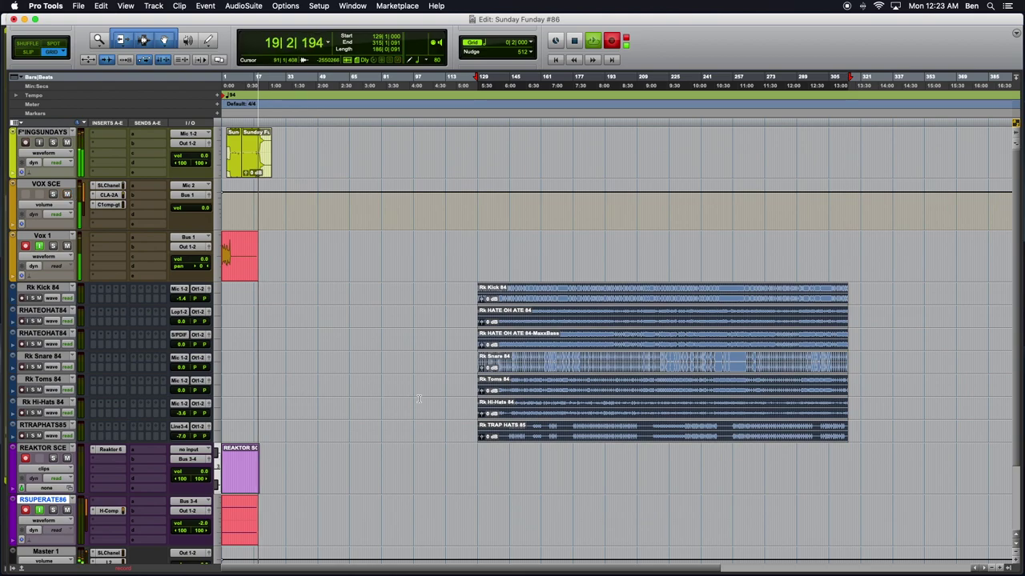
pyautogui.press('super+bracketright')
pyautogui.press('super+bracketright')
pyautogui.press('super+bracketright')
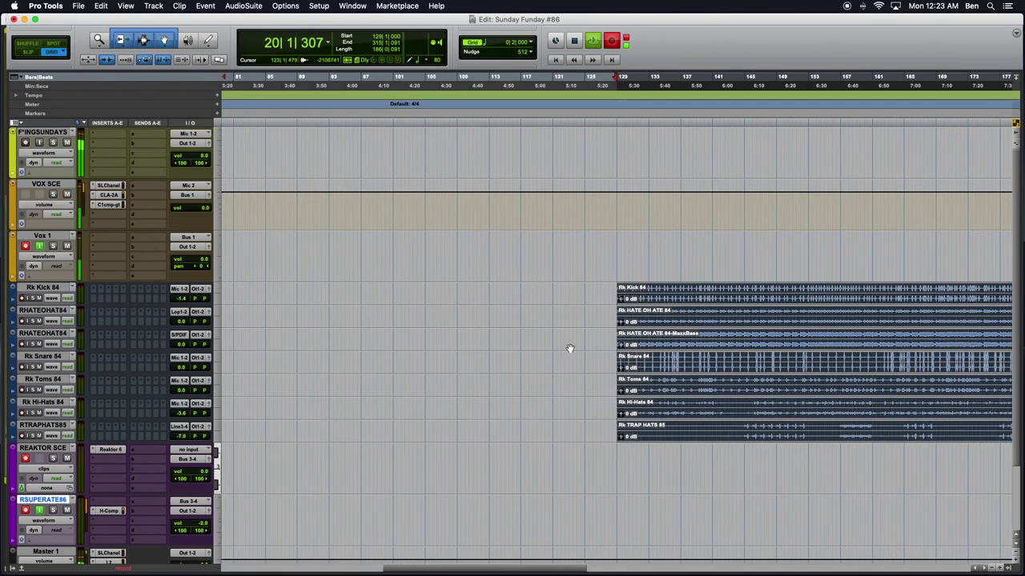
pyautogui.press('super+bracketleft')
pyautogui.press('super+bracketleft')
pyautogui.press('super+bracketleft')
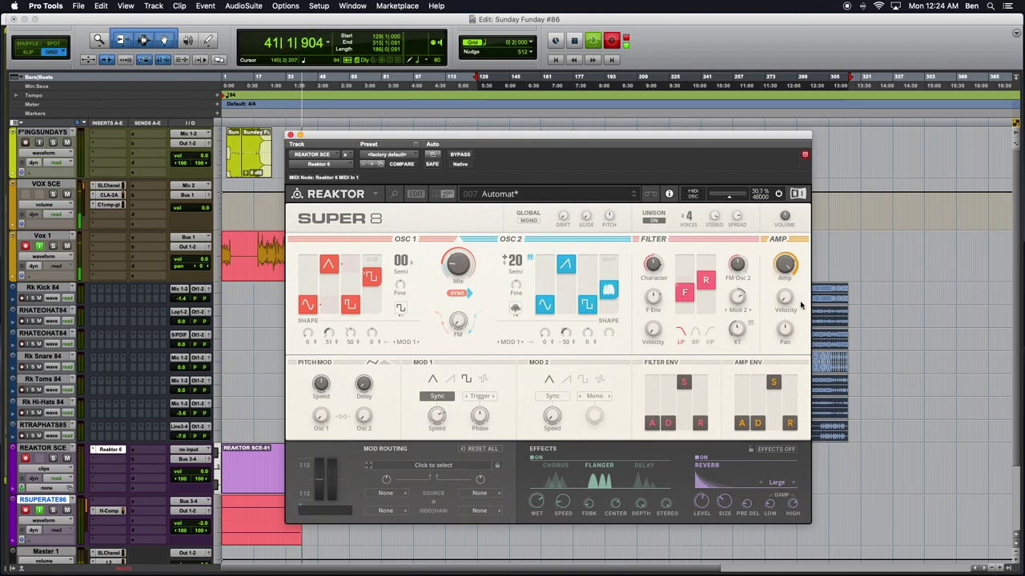
# Reposition the Reaktor Super 8 window and slightly lower Oscillator 2's white noise level.
pyautogui.moveTo(569, 142)
pyautogui.mouseDown()
pyautogui.moveTo(402, 126)
pyautogui.moveTo(588, 138)
pyautogui.mouseUp()
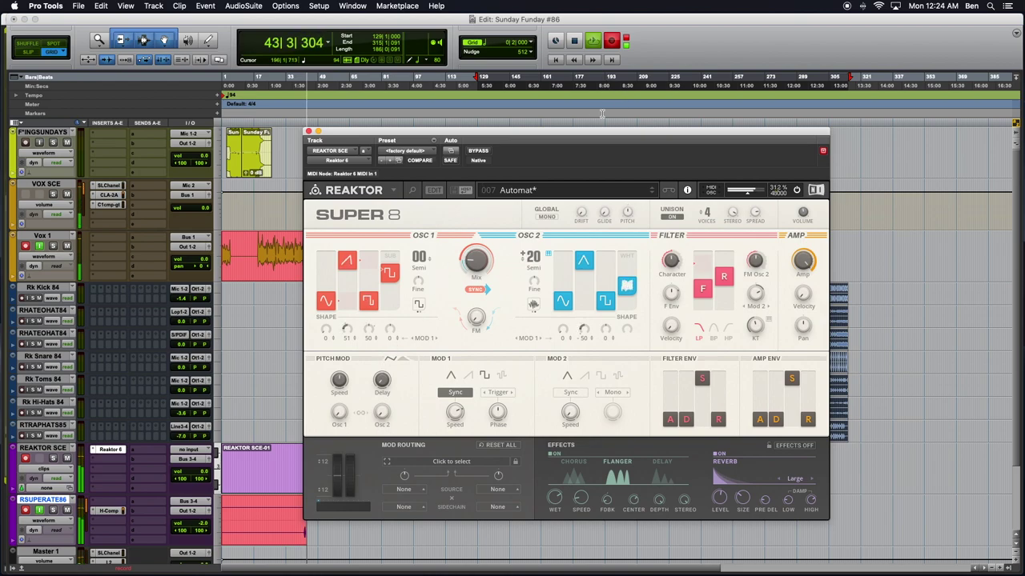
pyautogui.moveTo(573, 136)
pyautogui.mouseDown()
pyautogui.moveTo(235, 127)
pyautogui.moveTo(180, 72)
pyautogui.moveTo(205, 134)
pyautogui.moveTo(570, 128)
pyautogui.moveTo(558, 131)
pyautogui.mouseUp()
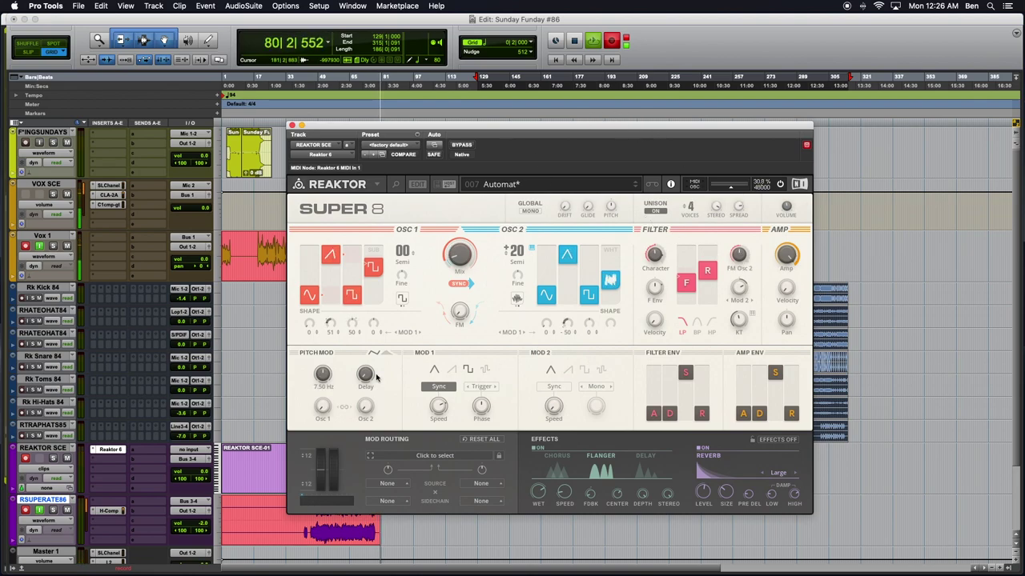
pyautogui.moveTo(474, 257)
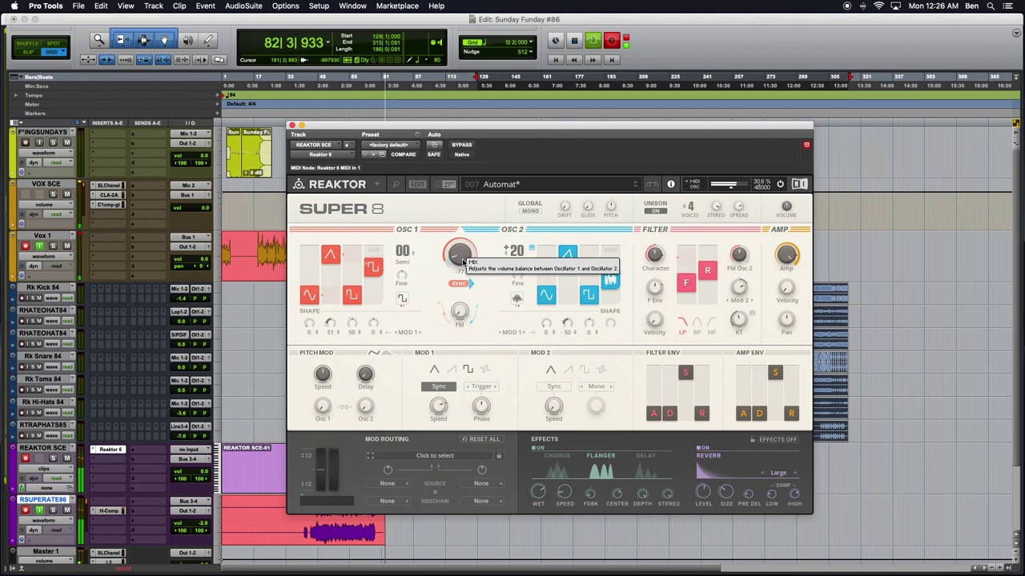
pyautogui.click(609, 281)
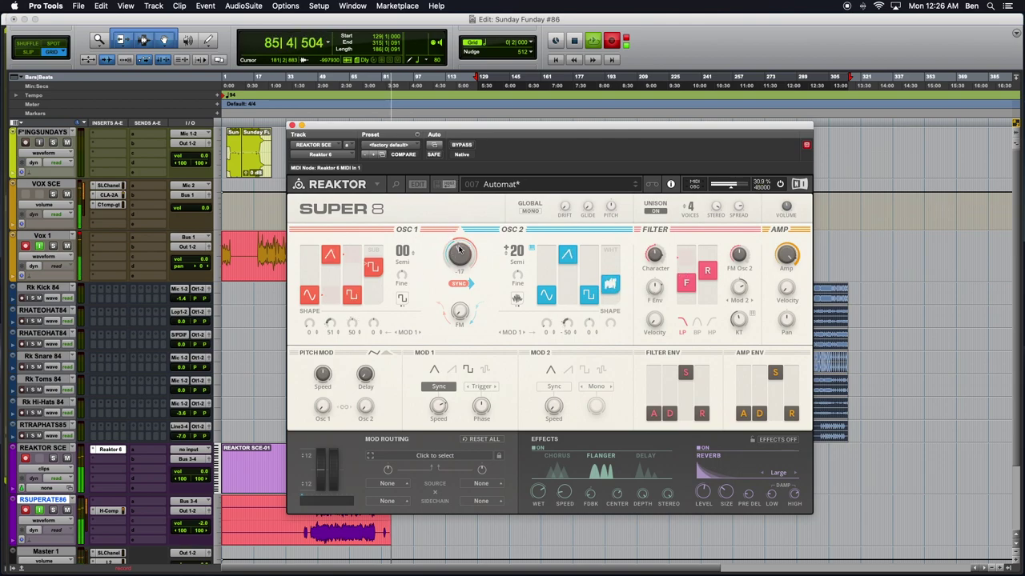
# Raise Oscillator 1's sine and pulse levels, and adjust the oscillator Mix and FM amounts.
pyautogui.moveTo(312, 297); pyautogui.dragTo(315, 285)
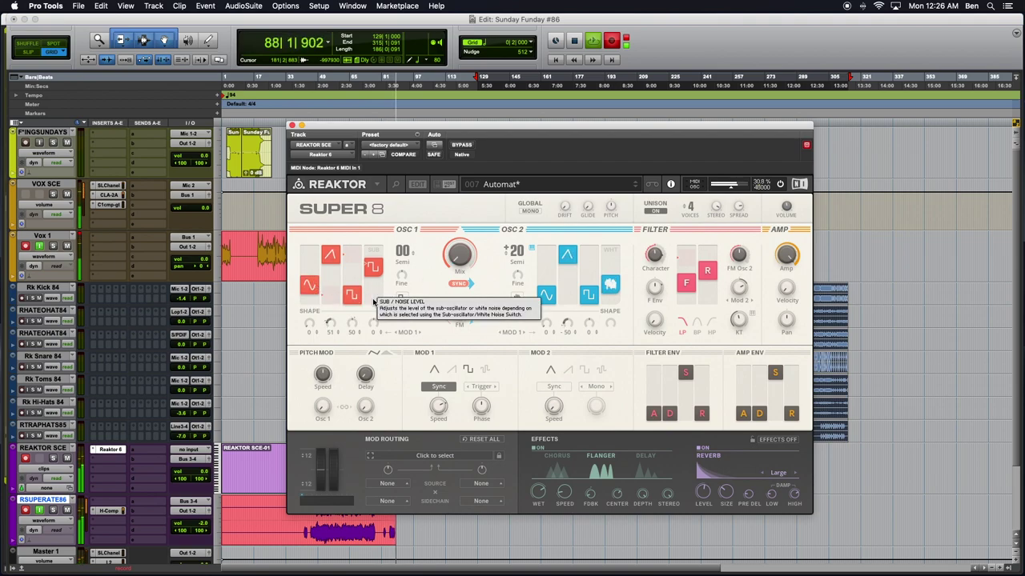
pyautogui.moveTo(351, 295); pyautogui.dragTo(351, 285)
pyautogui.moveTo(455, 257)
pyautogui.mouseDown()
pyautogui.moveTo(460, 226)
pyautogui.moveTo(459, 245)
pyautogui.mouseUp()
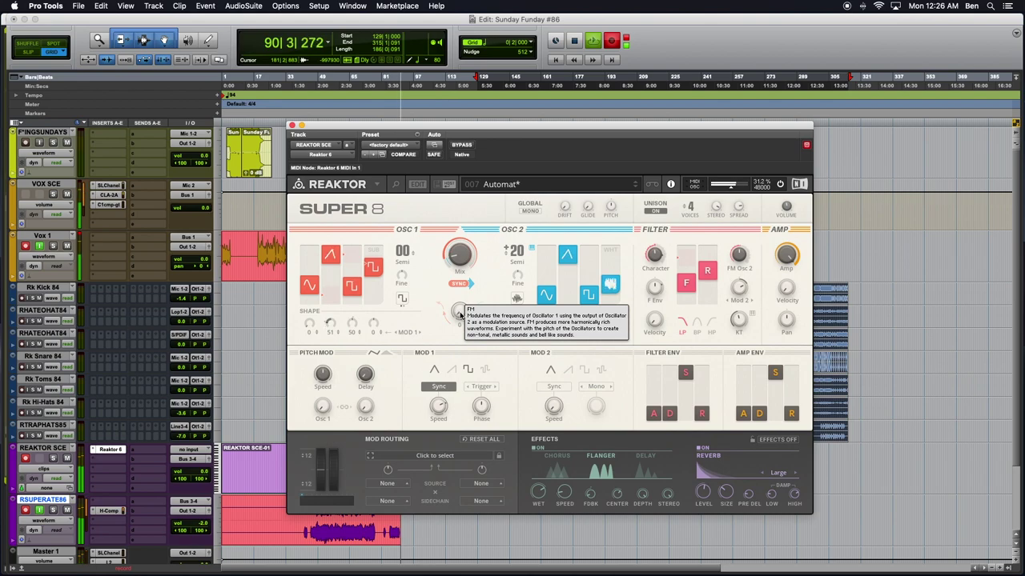
pyautogui.moveTo(460, 312); pyautogui.dragTo(463, 342)
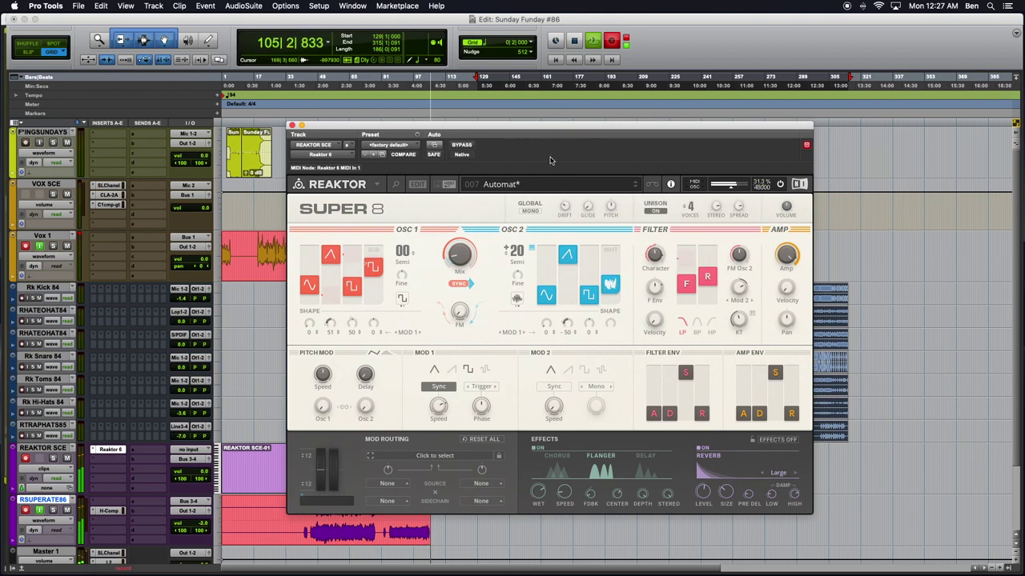
# Clear the Vox 1 meter's clip indicator and lower the RSUPERATE86 track volume to -17.2 dB.
pyautogui.moveTo(567, 210)
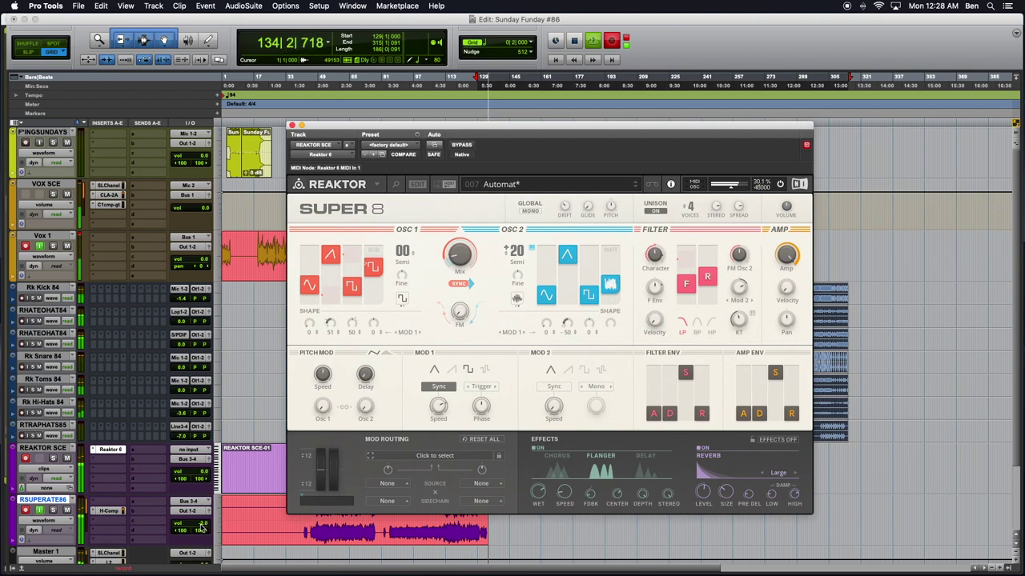
pyautogui.click(80, 235)
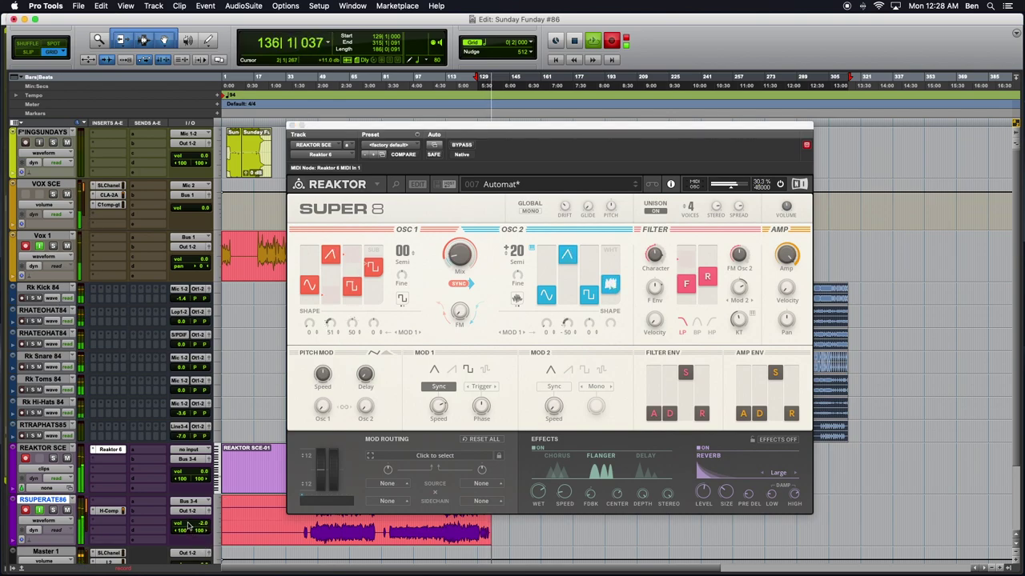
pyautogui.moveTo(188, 525); pyautogui.dragTo(195, 538)
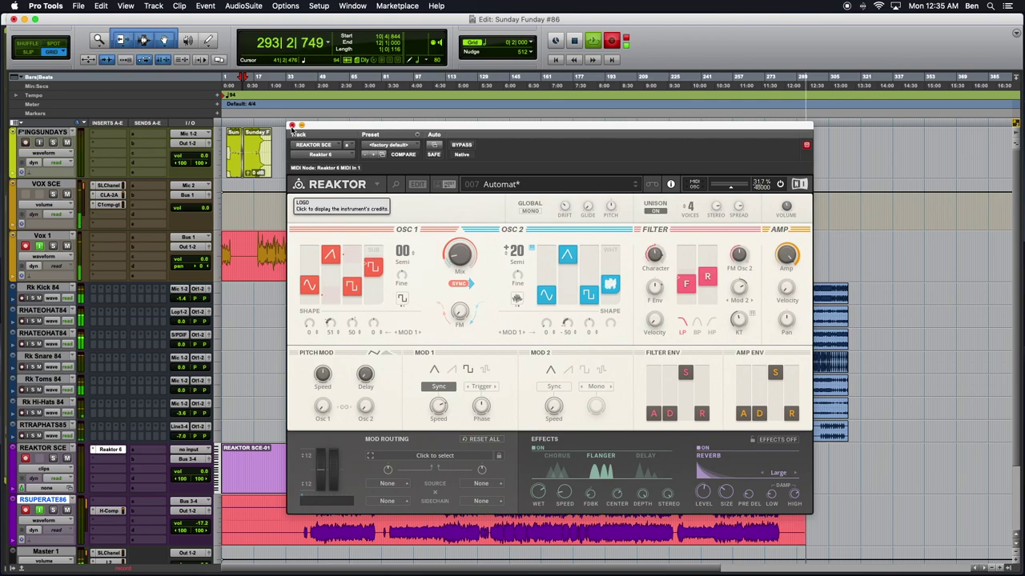
# Close the Reaktor window and check where the drum clips end relative to the running recording.
pyautogui.click(293, 125)
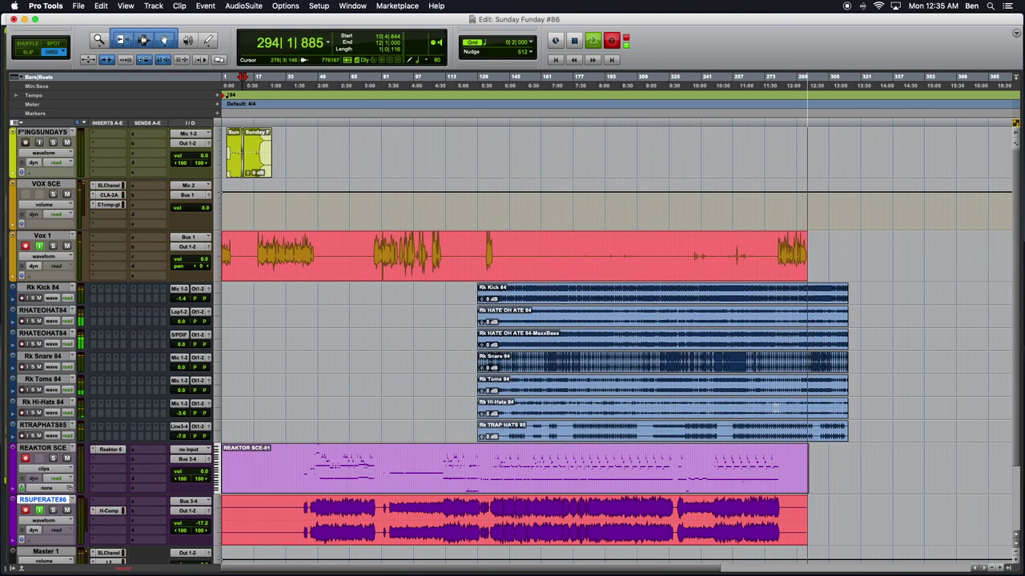
pyautogui.press('super+bracketright')
pyautogui.press('super+bracketright')
pyautogui.scroll(-1, 775, 408)
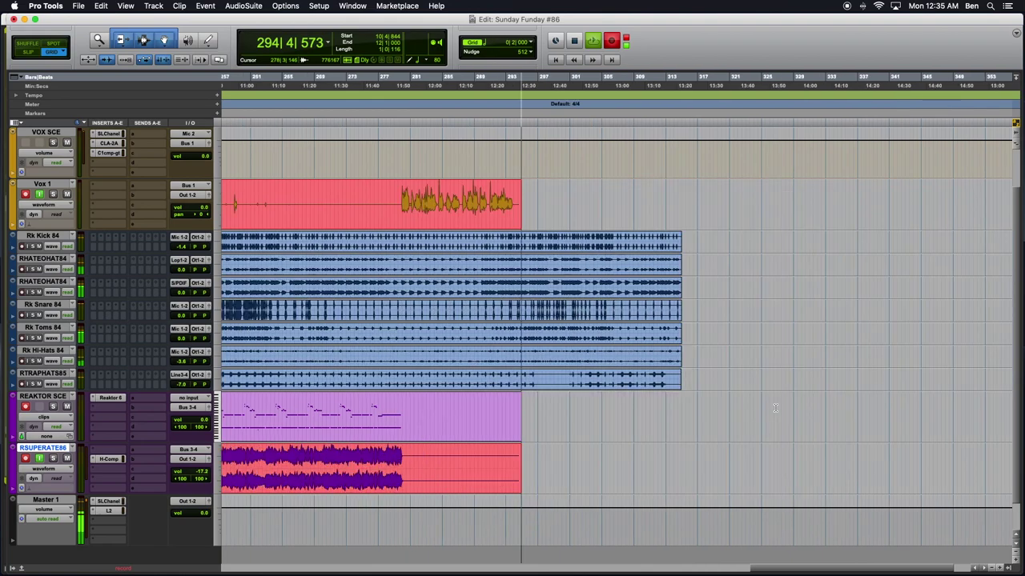